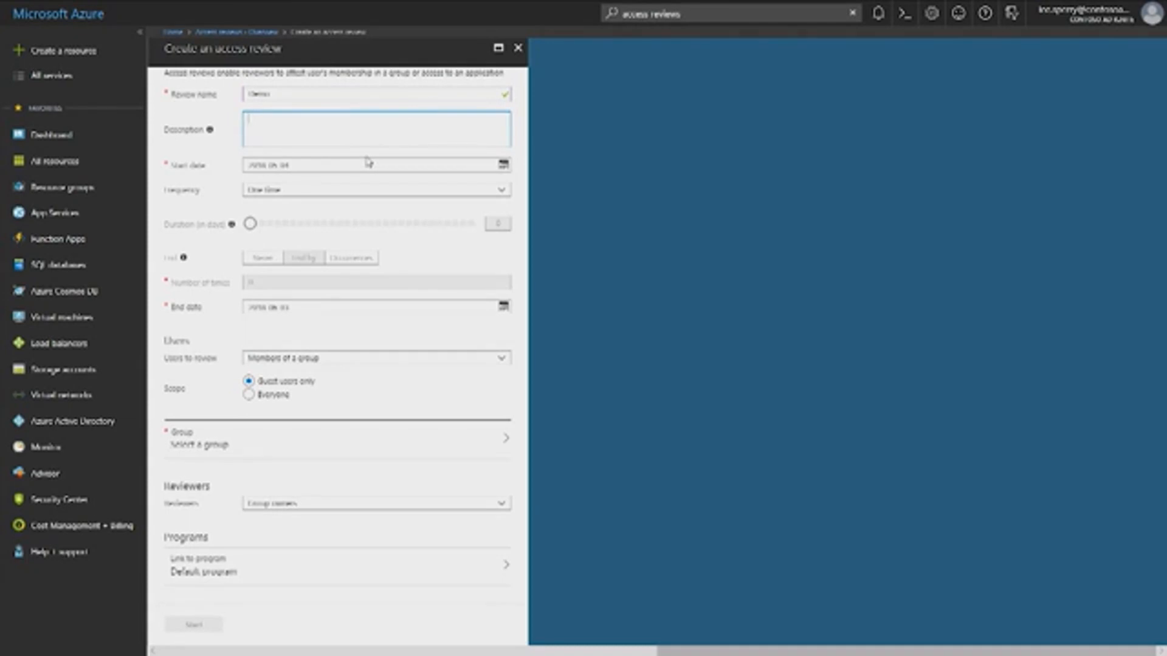
Set the frequency of the Demo access review to Weekly
scroll(323, 182, down, 1)
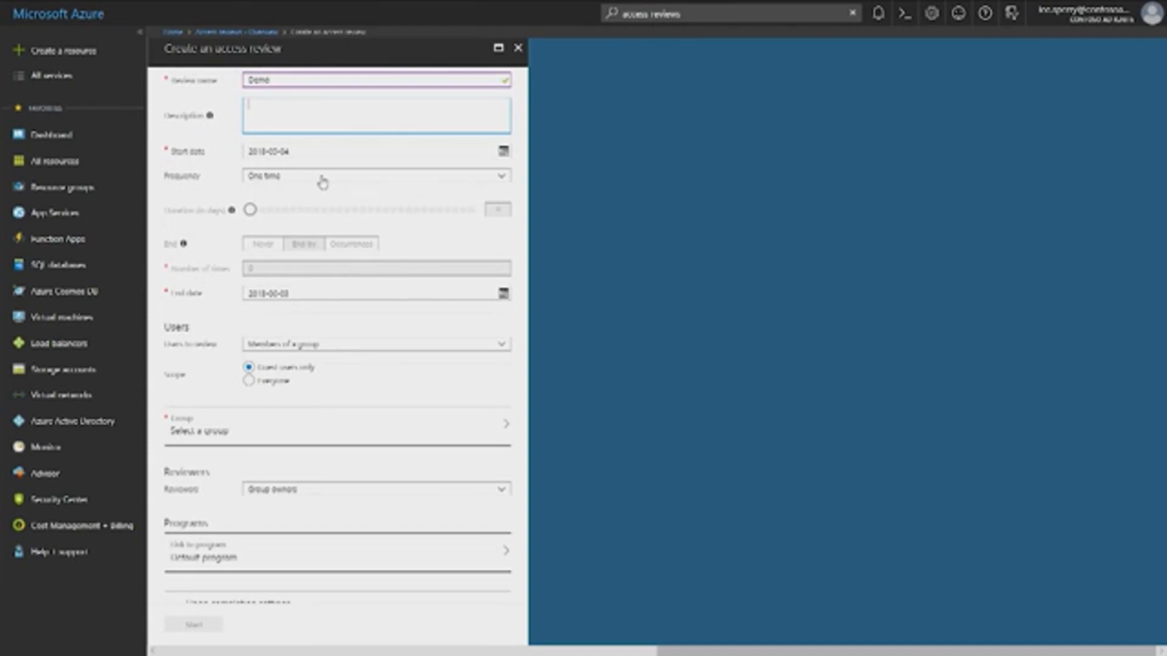
click(438, 180)
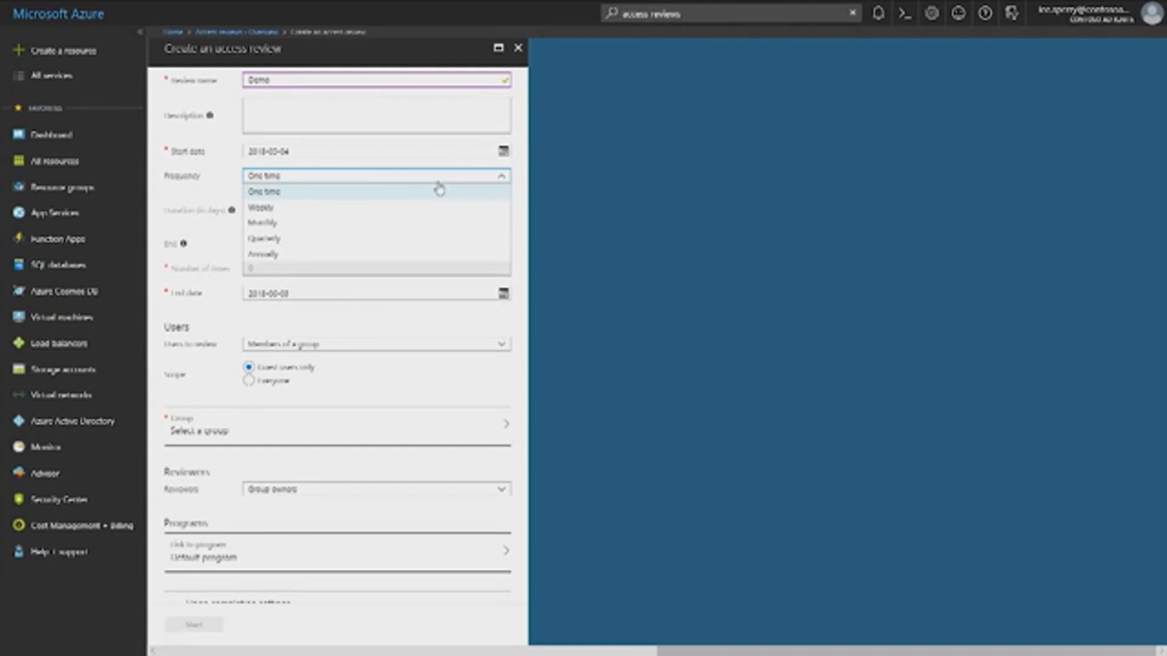
click(371, 207)
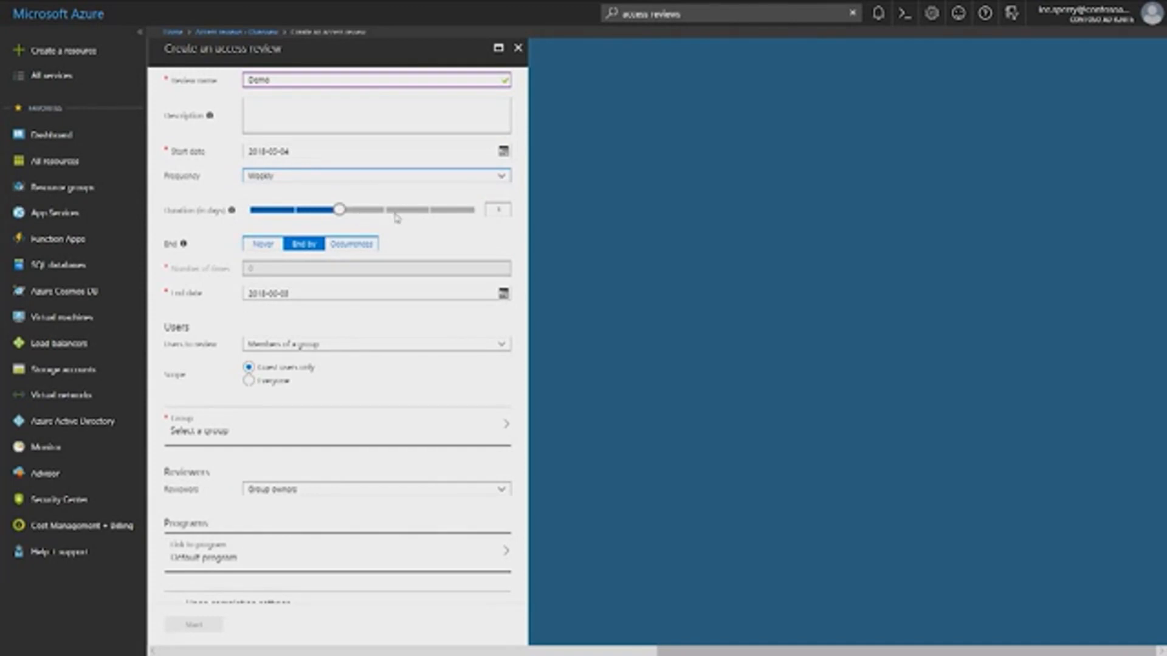
Set the users to review to Members of a group and select the Collaboration group
scroll(208, 271, down, 1)
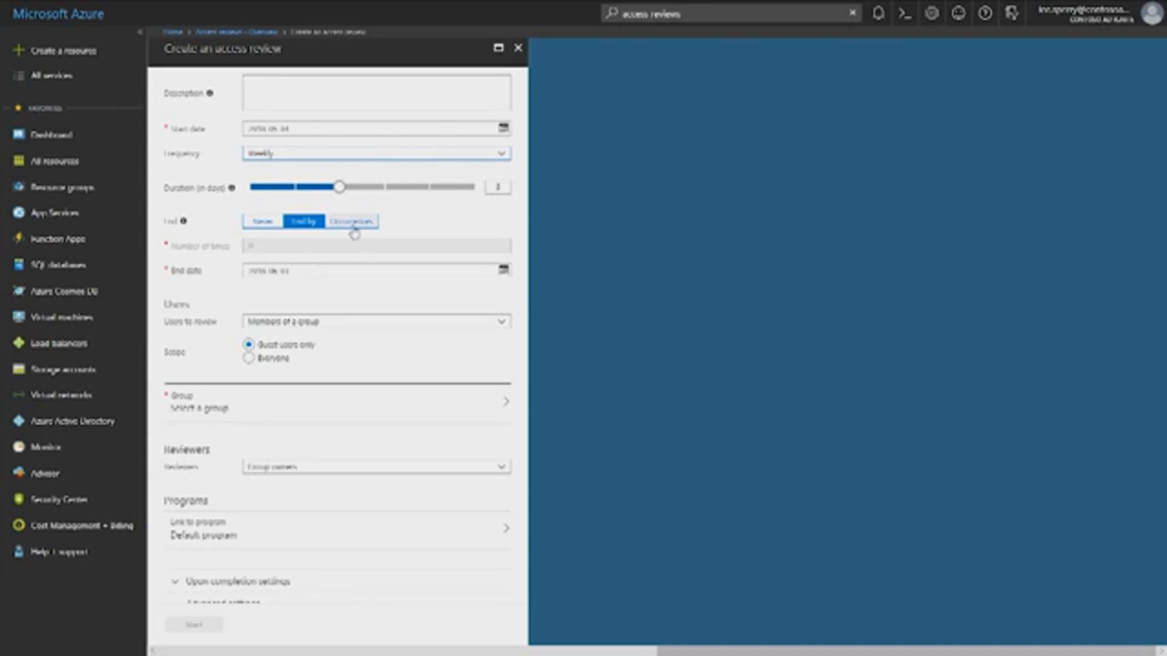
scroll(343, 255, down, 1)
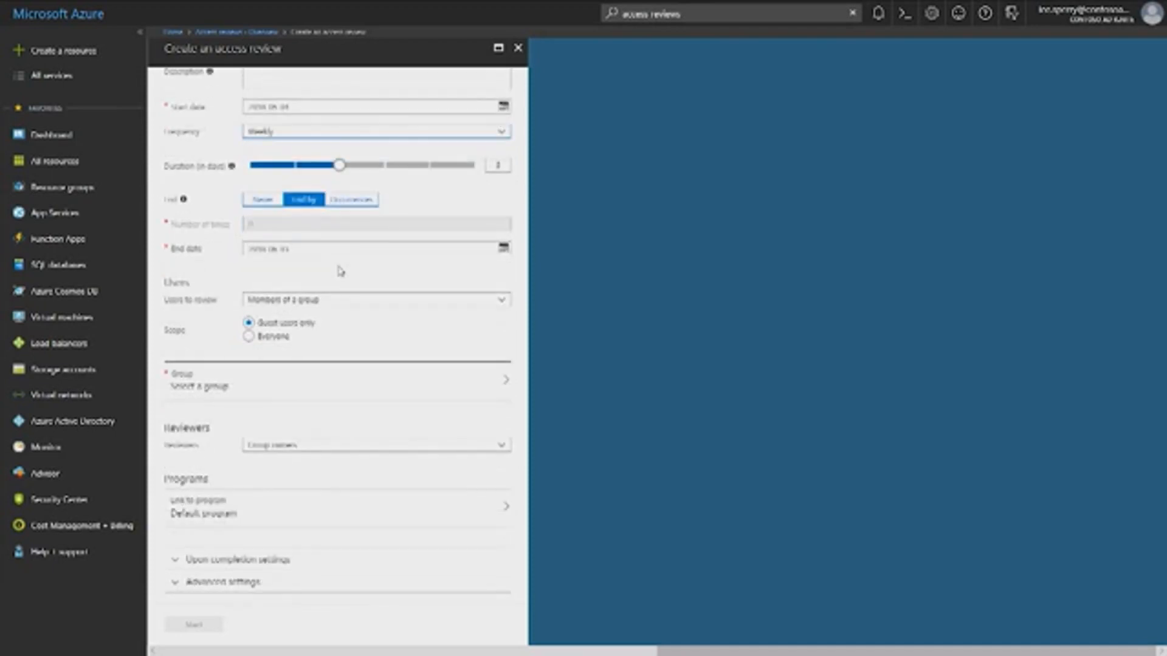
click(443, 301)
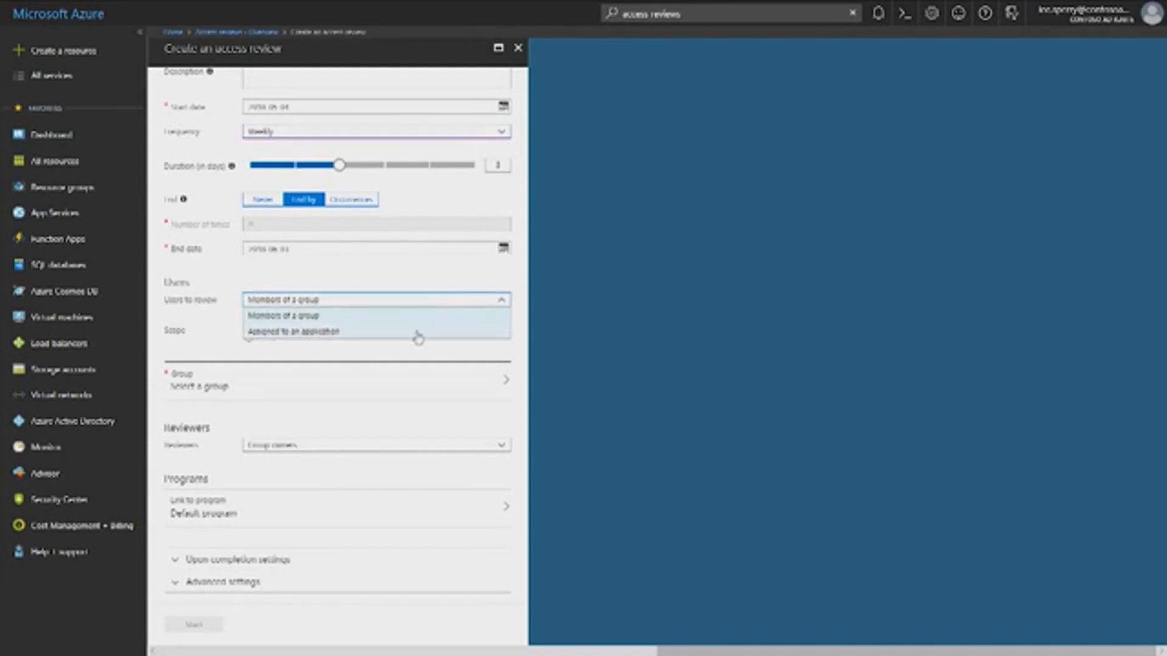
click(425, 317)
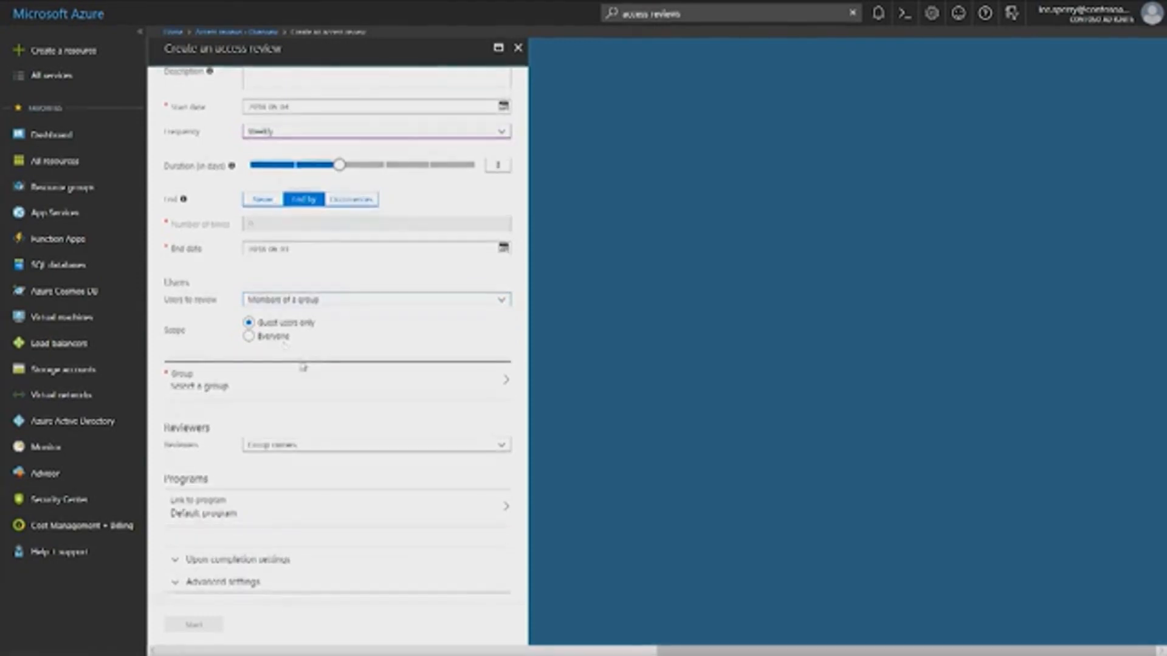
click(365, 384)
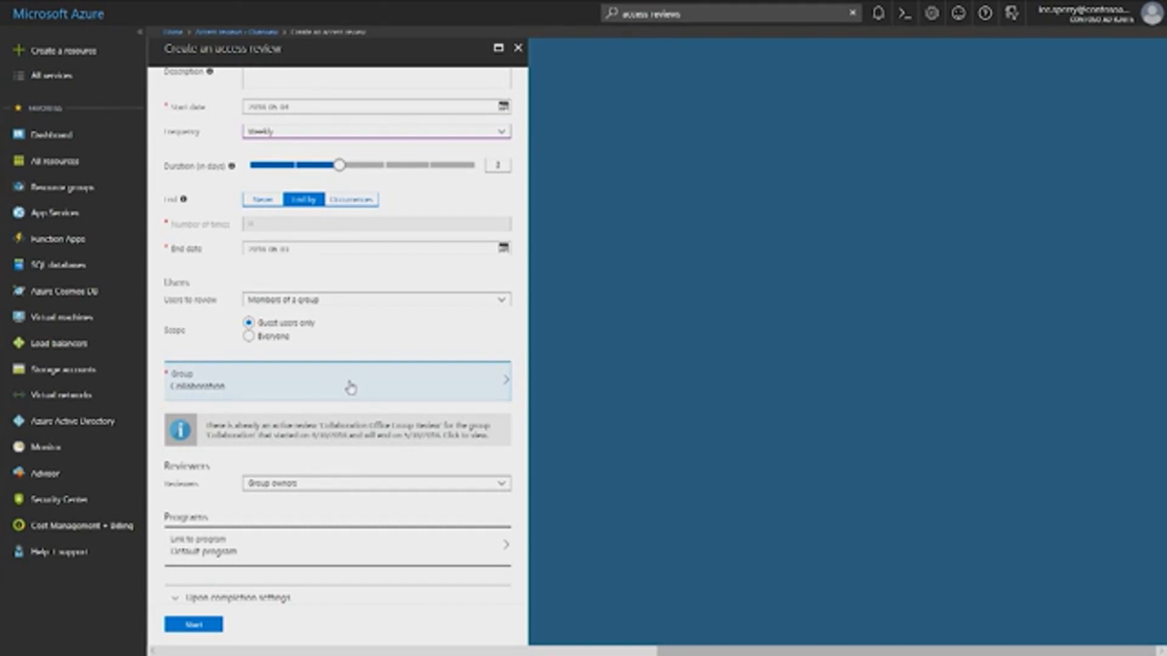
Choose Group owners as the reviewers and link the review to the Guest user lifecycle program
scroll(351, 388, down, 1)
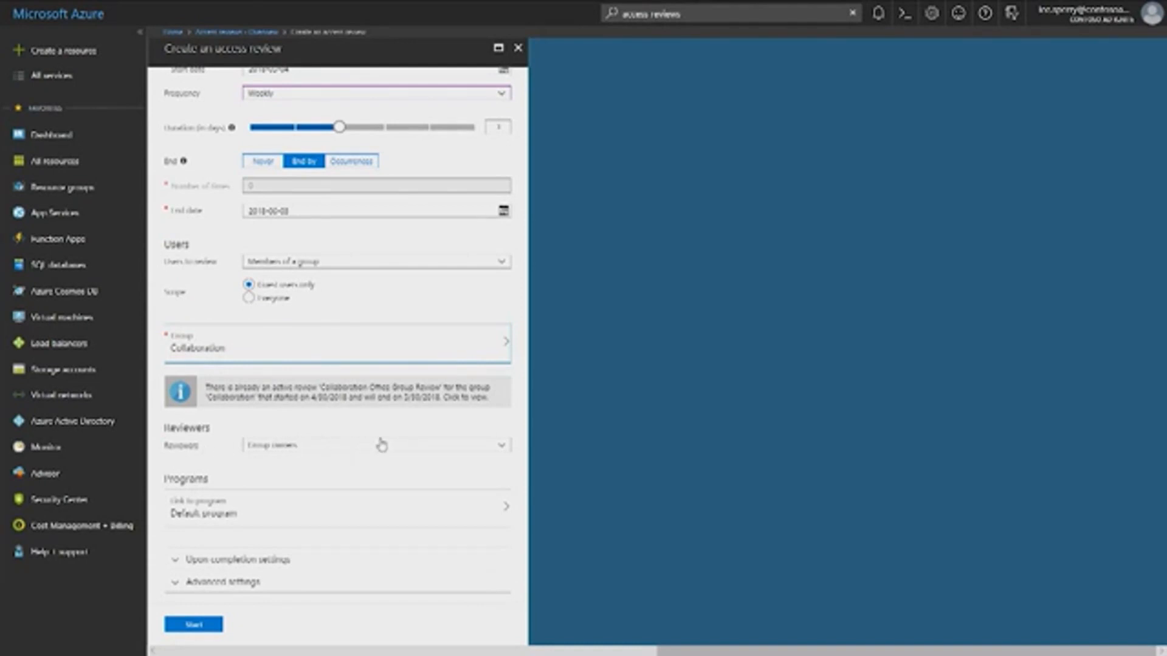
click(497, 456)
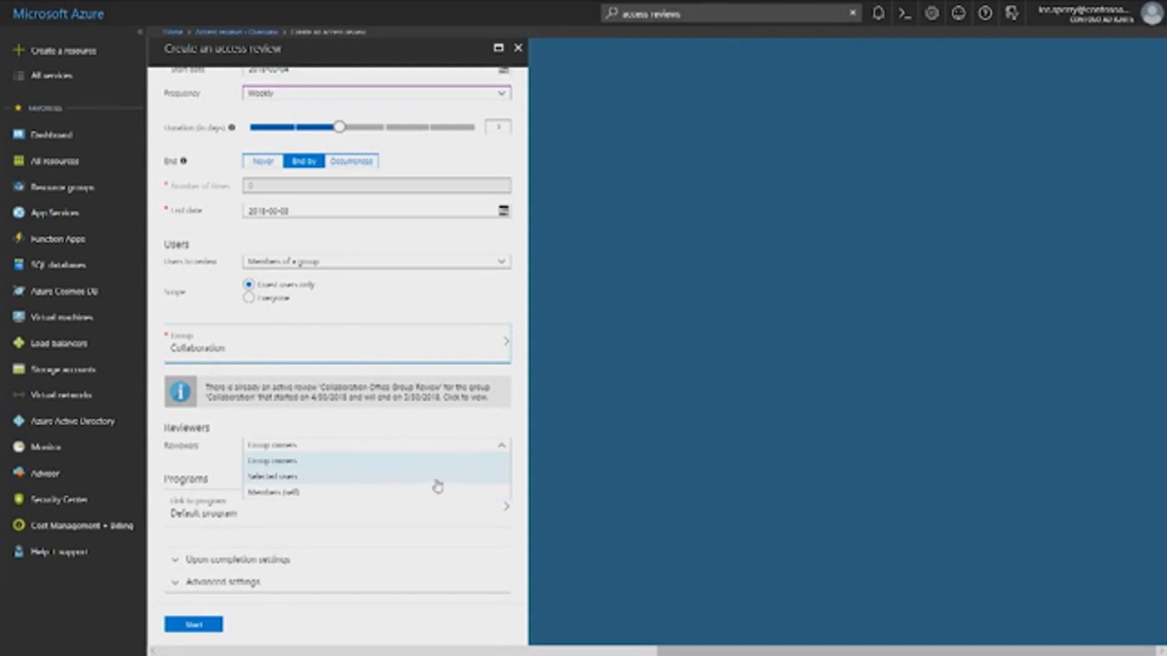
click(375, 468)
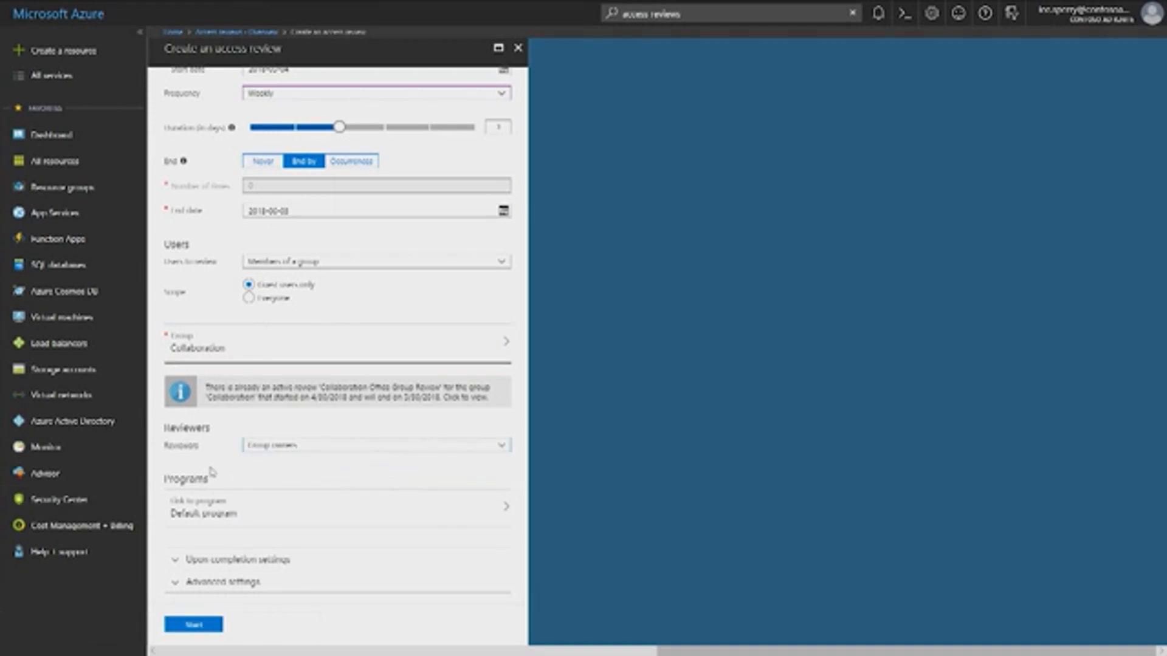
click(259, 525)
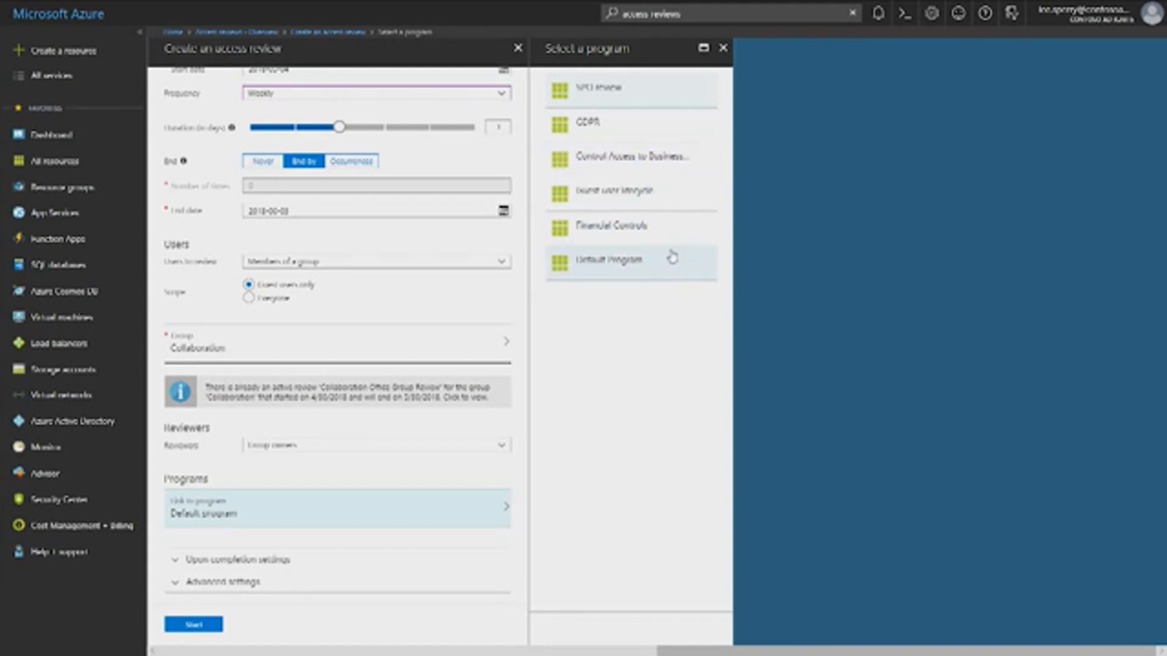
click(632, 188)
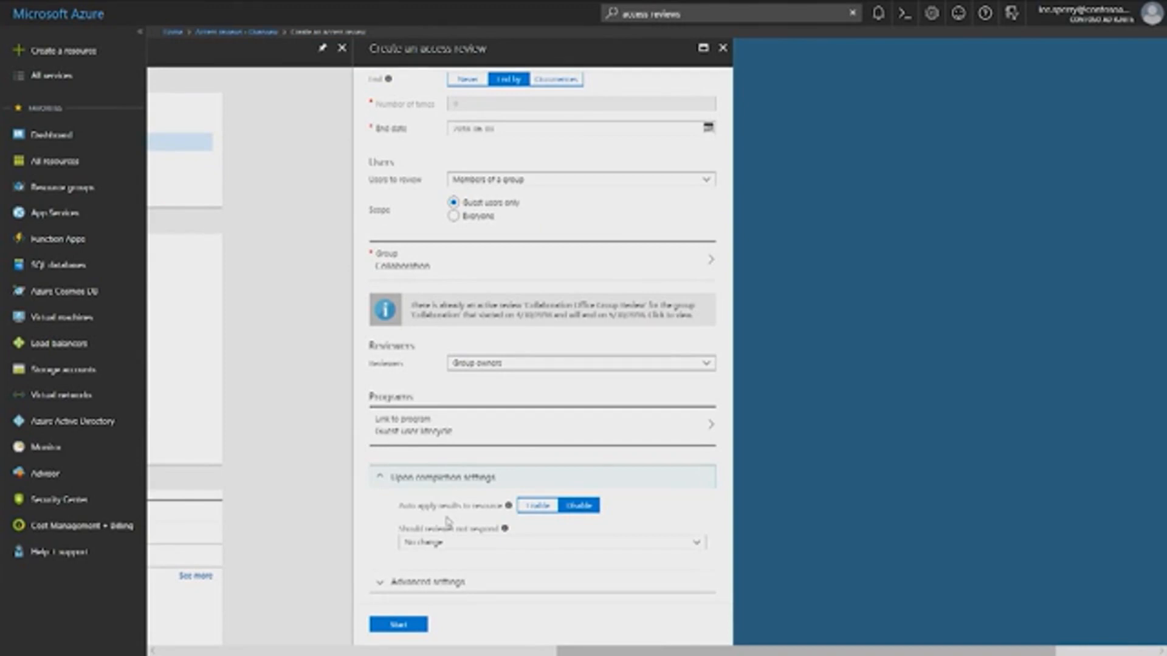
Enable auto-applying results to the resource and choose Take recommendations for when reviewers do not respond
click(530, 508)
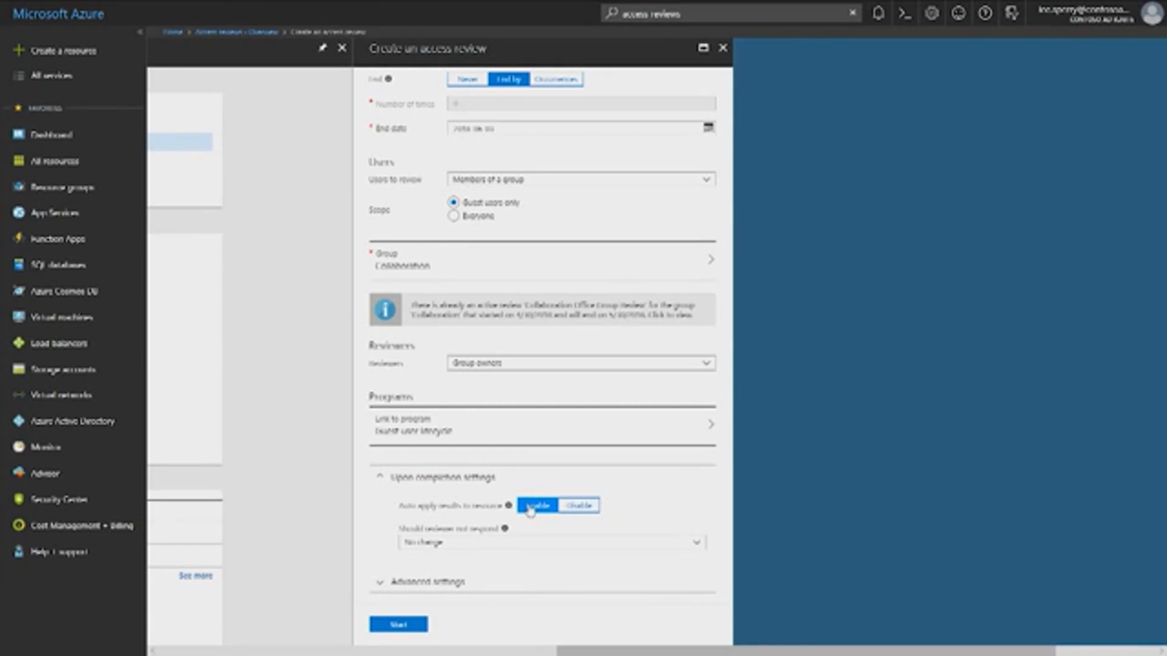
click(473, 543)
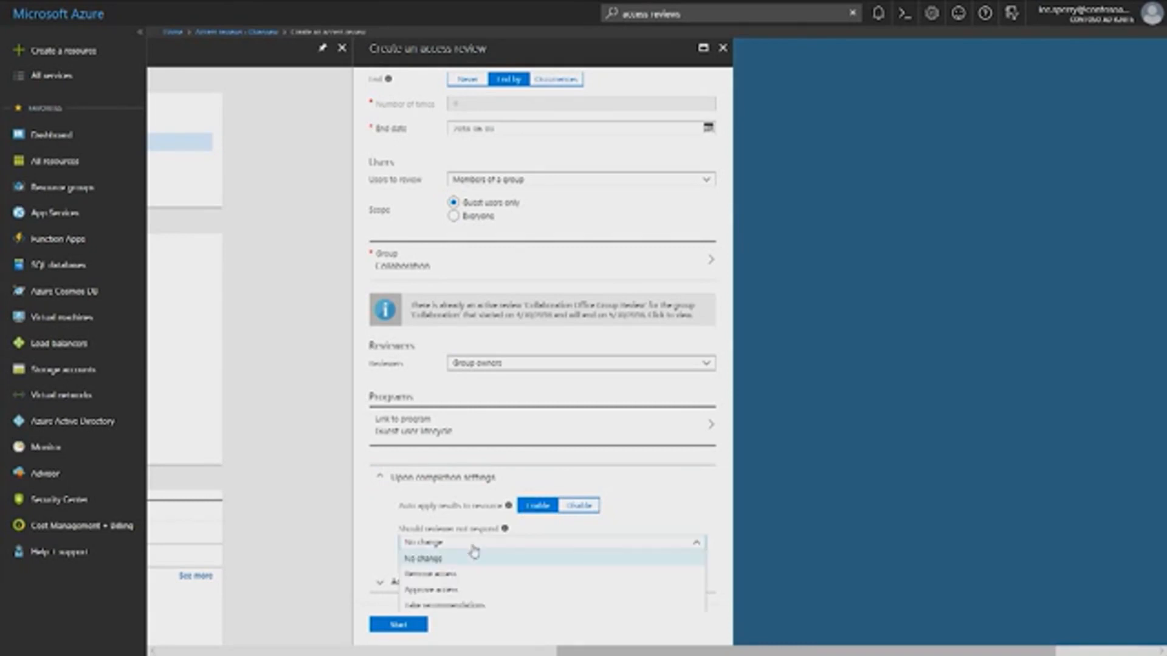
click(474, 551)
click(474, 550)
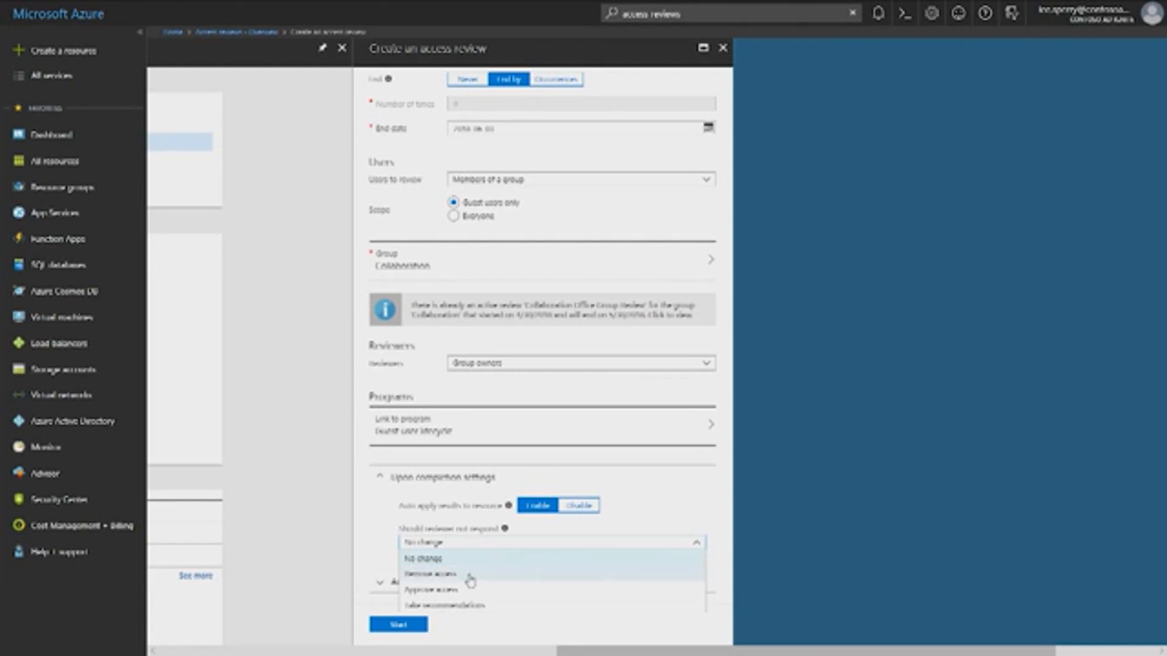
click(448, 604)
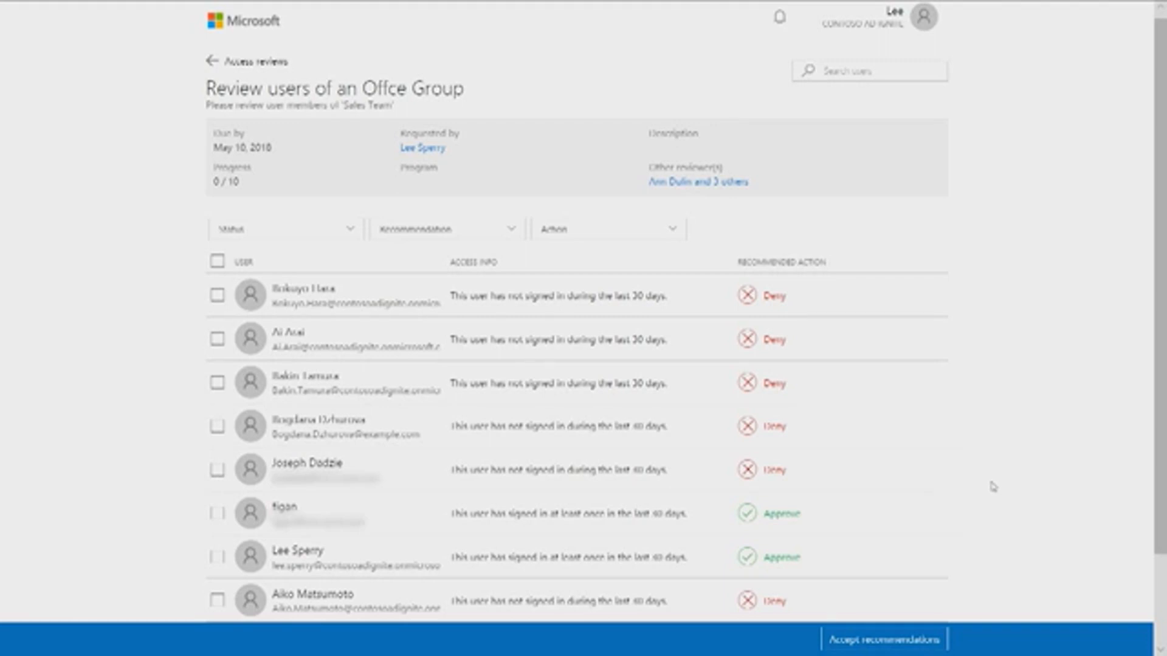
scroll(993, 487, down, 1)
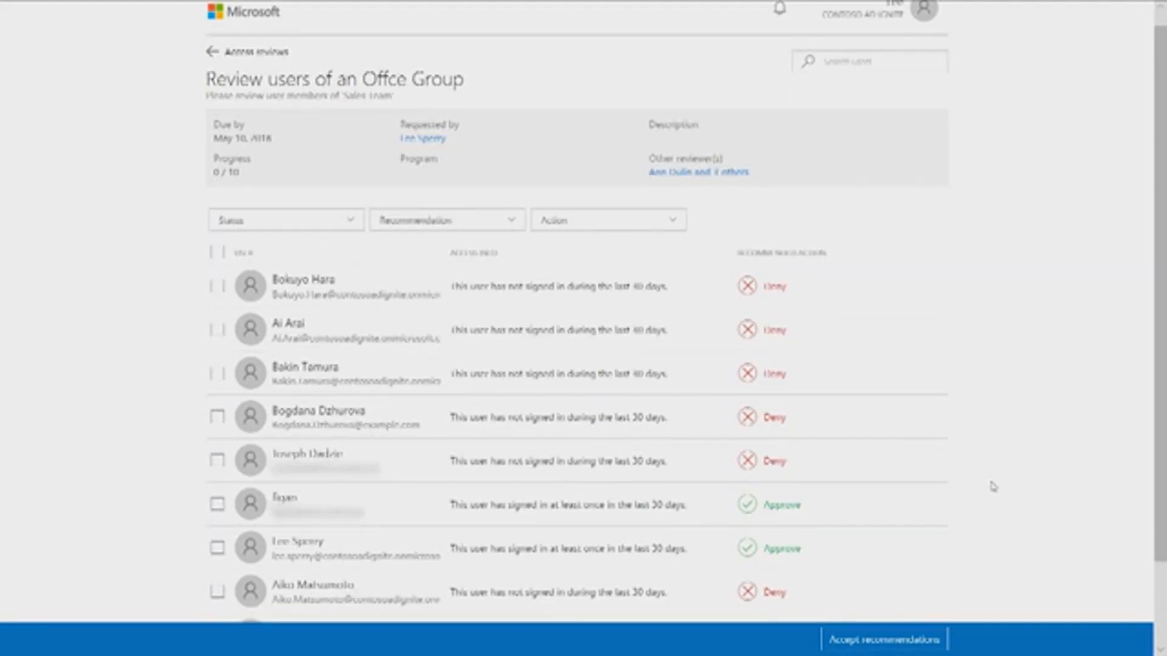
scroll(993, 486, down, 2)
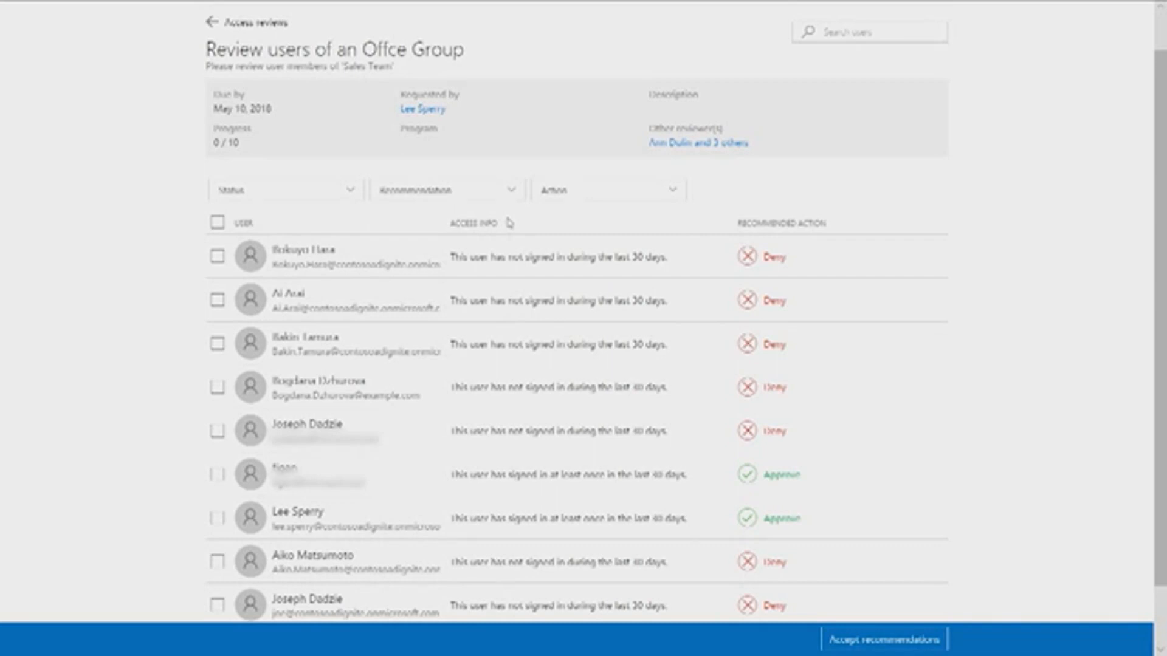
scroll(509, 223, down, 1)
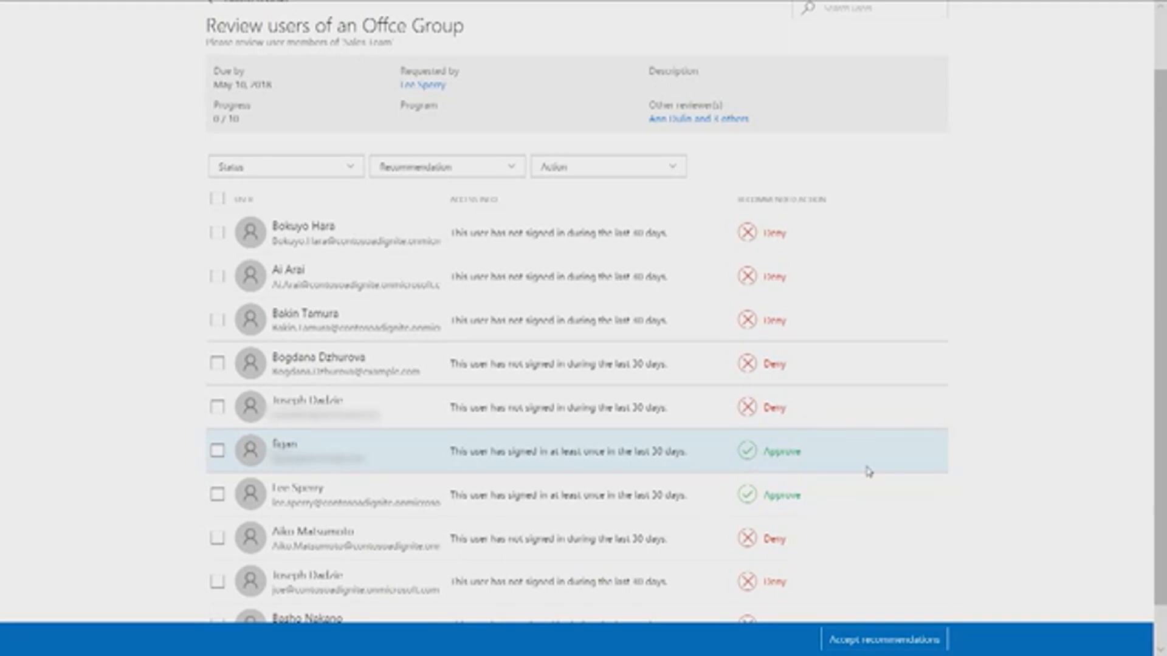
click(813, 449)
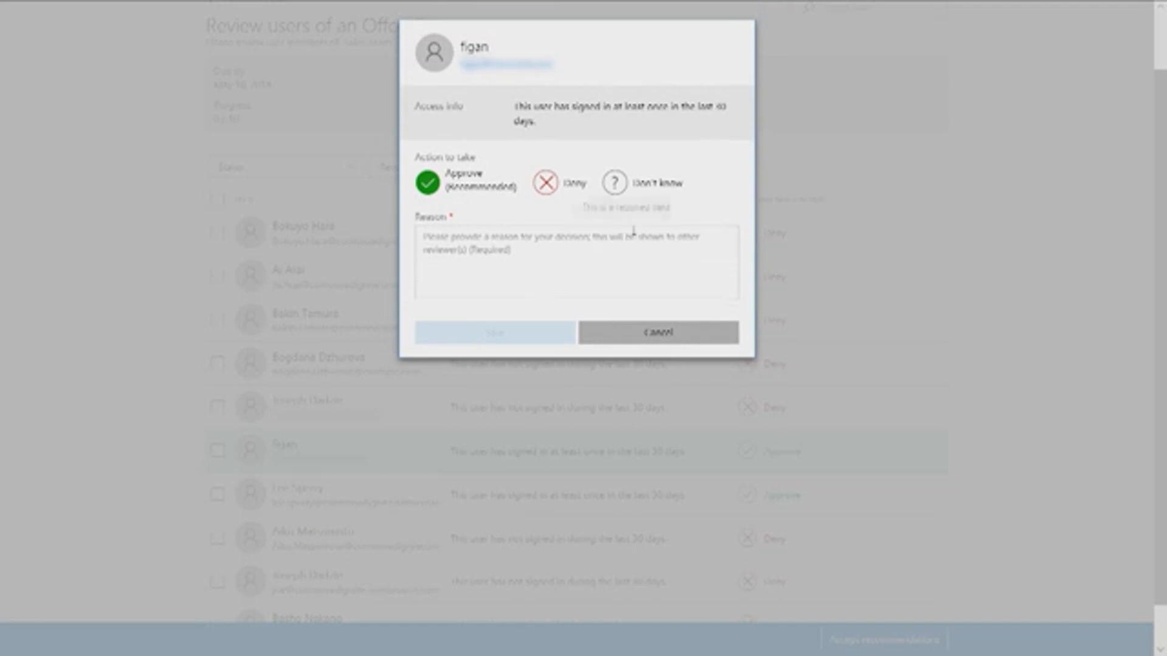
click(615, 185)
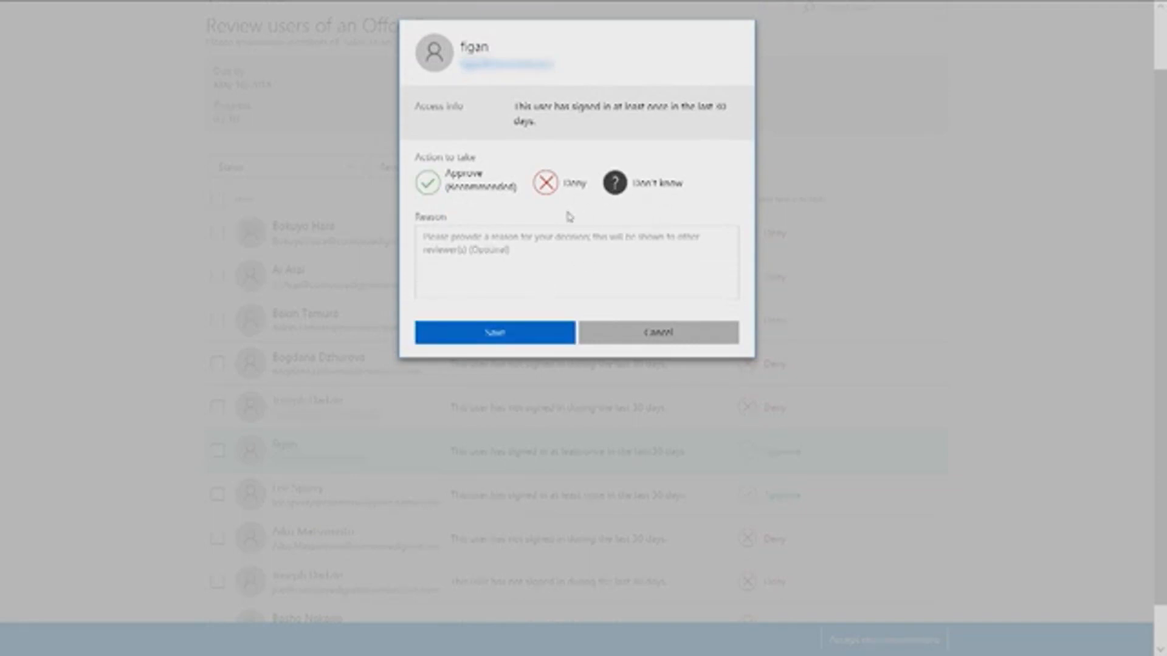
click(680, 339)
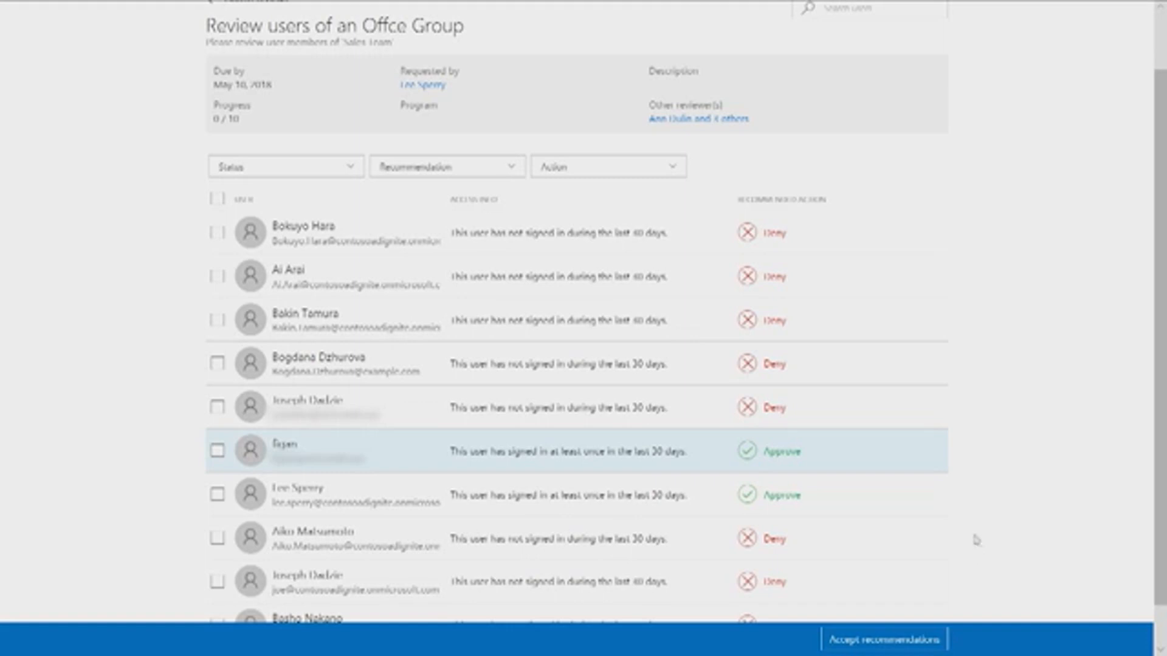
Accept the recommended decisions for all users in the Sales Team review and look over the recorded decisions
scroll(857, 565, down, 1)
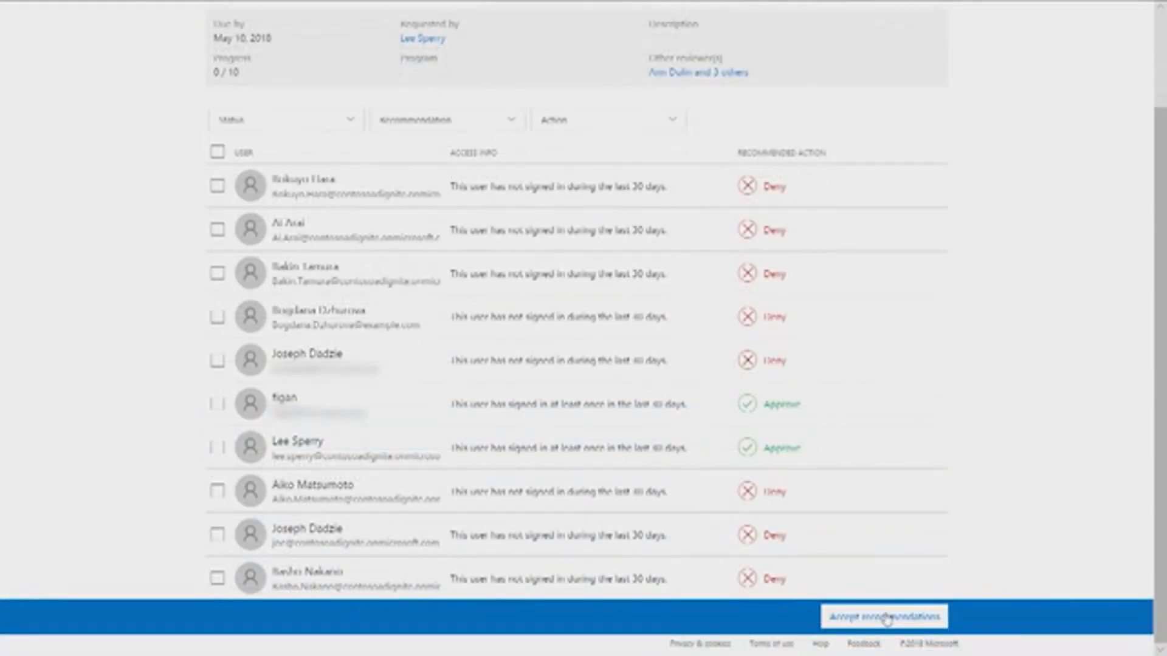
click(887, 618)
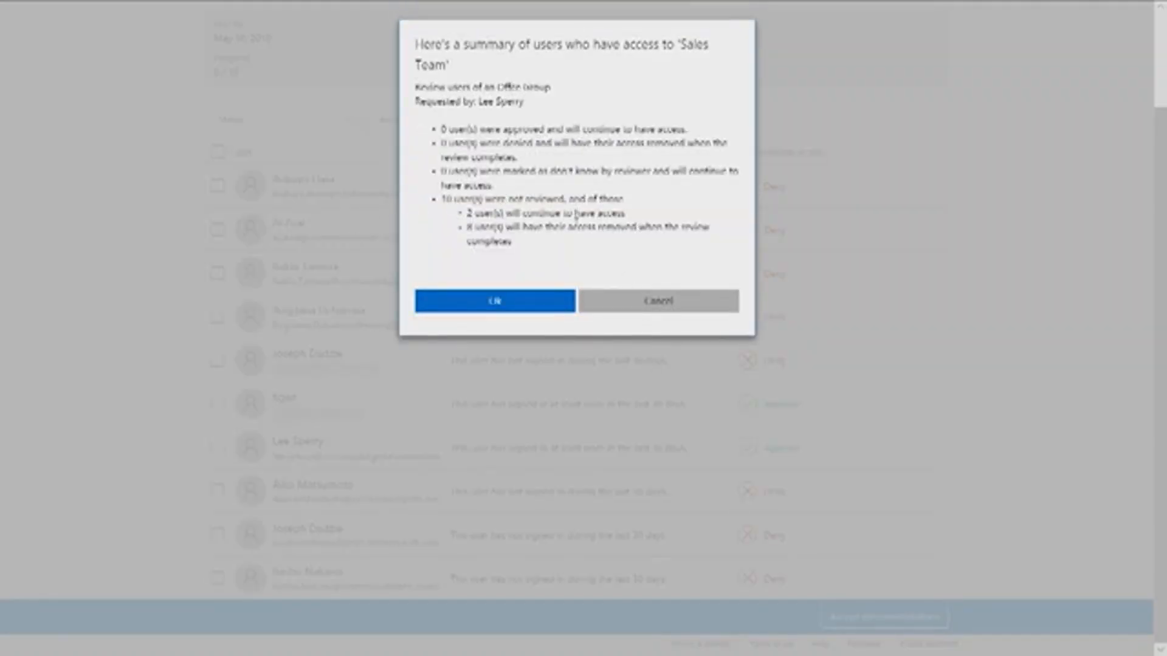
click(539, 301)
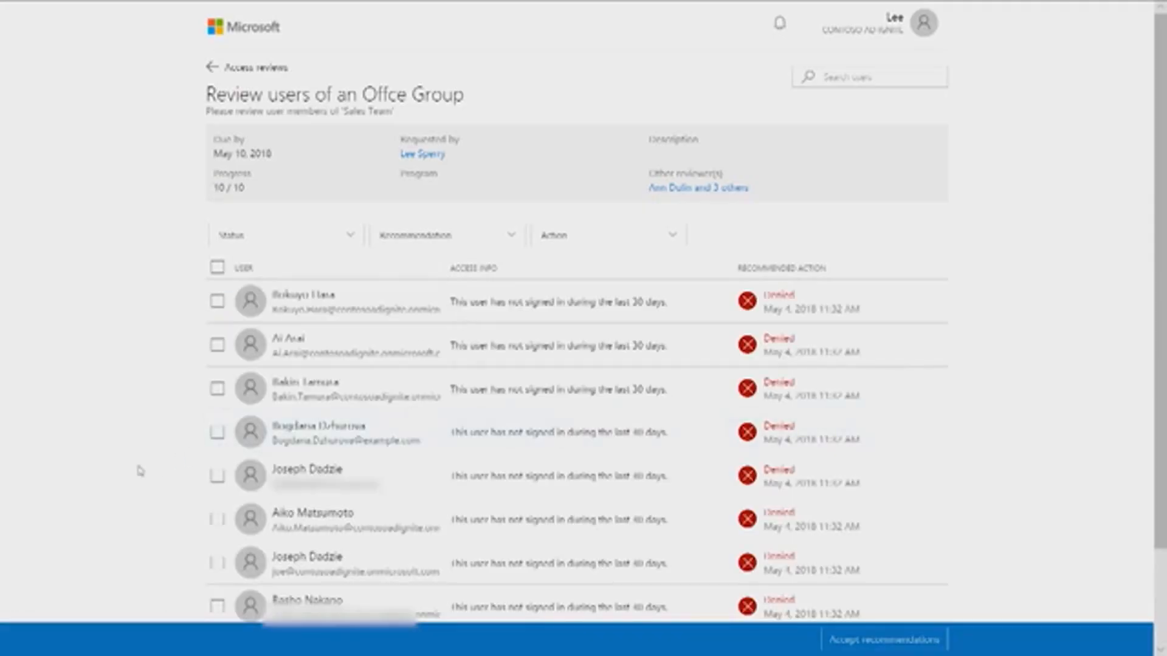
scroll(139, 471, down, 1)
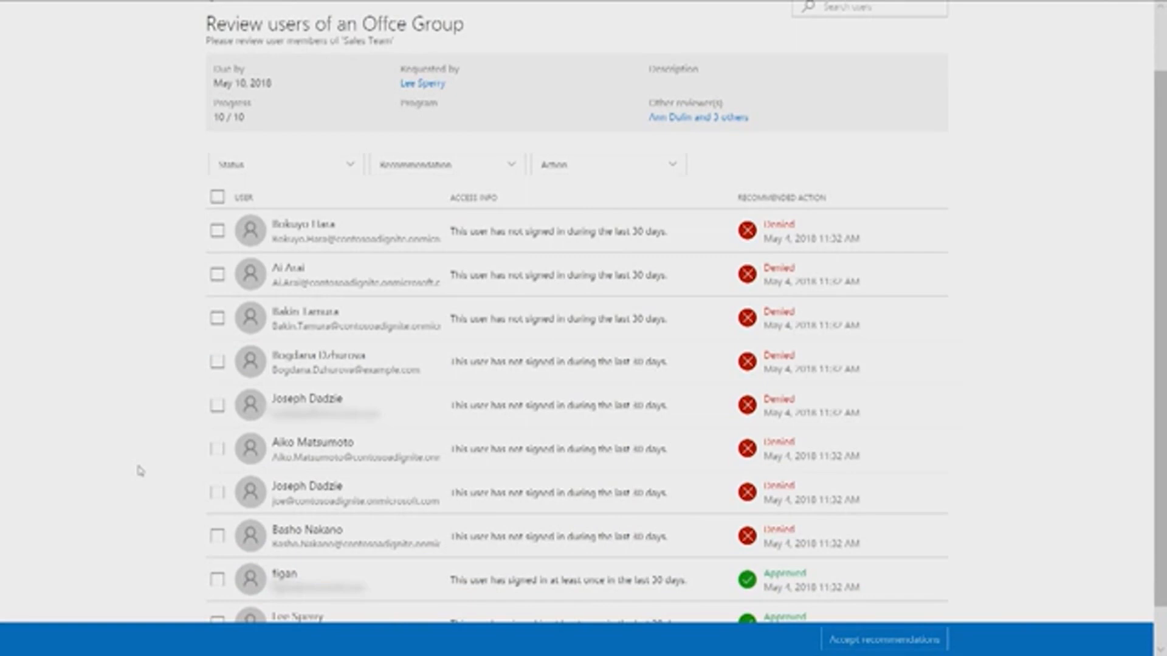
scroll(140, 471, up, 1)
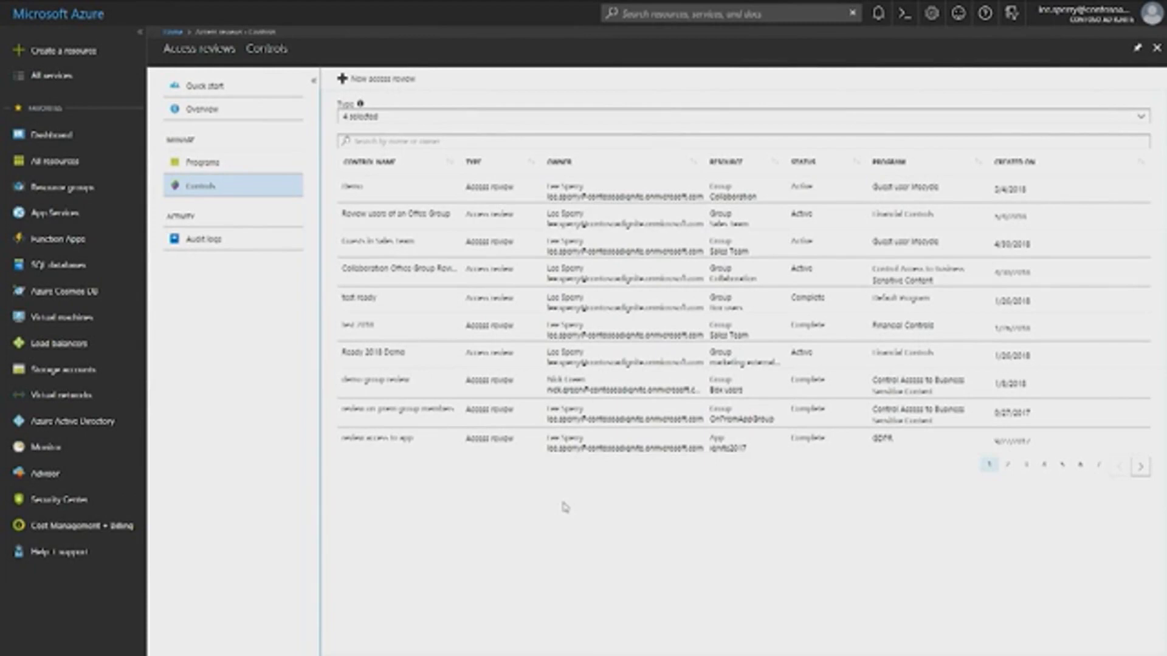
Examine the current results of the Review users of an Office Group control and open its current audit logs
click(570, 223)
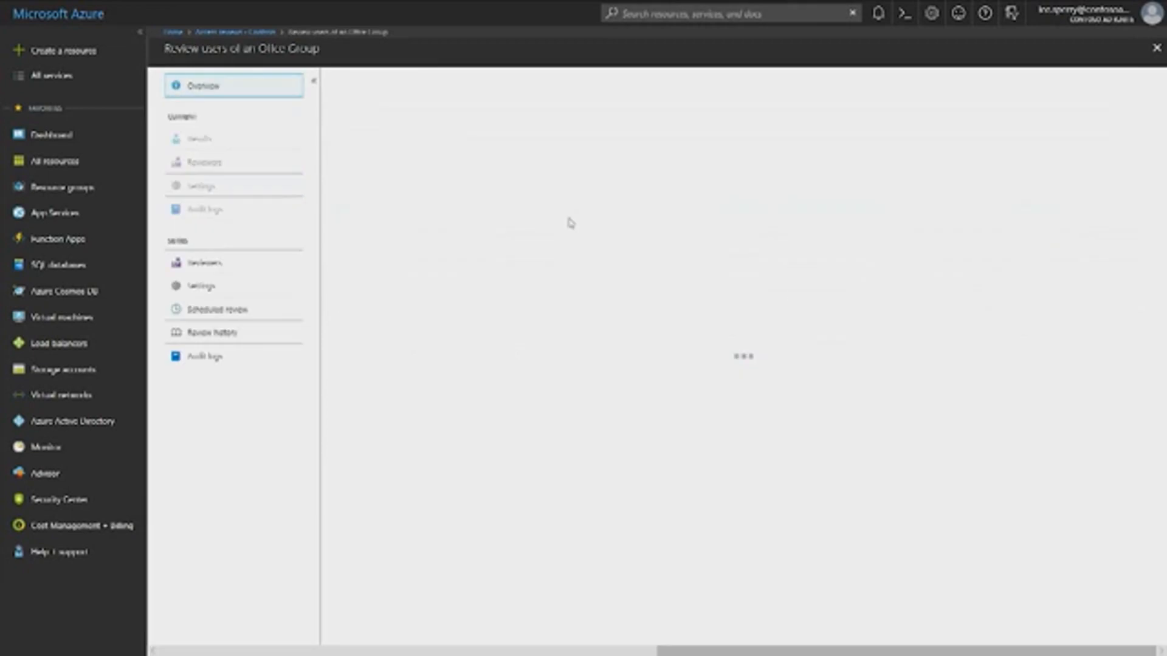
click(264, 146)
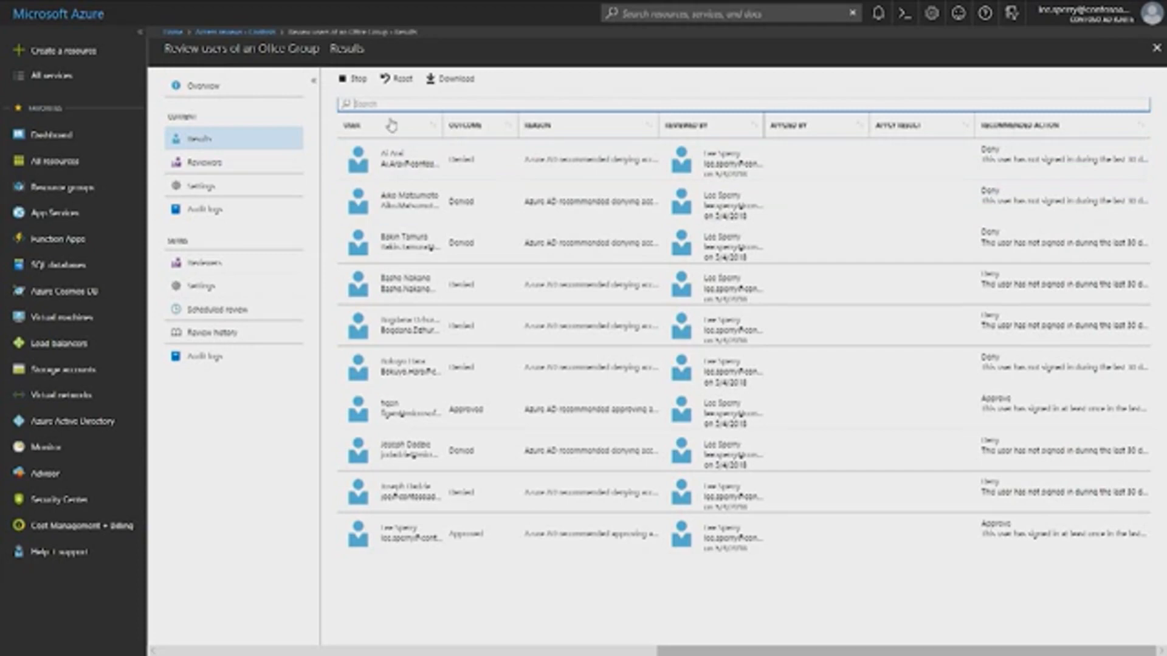
click(243, 210)
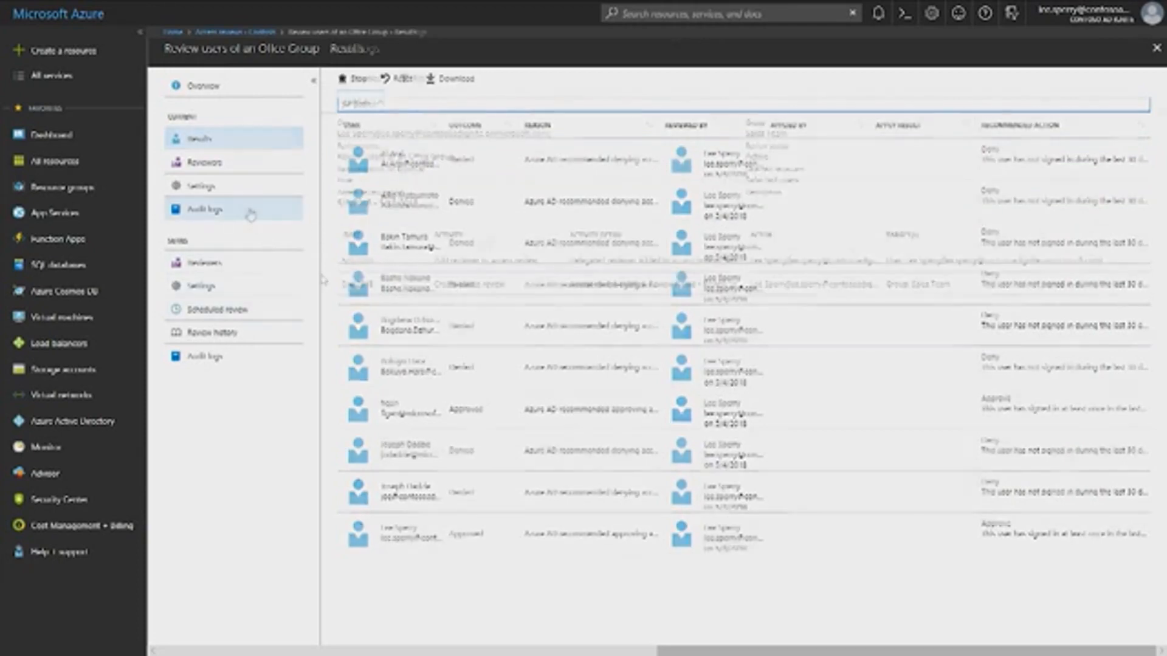